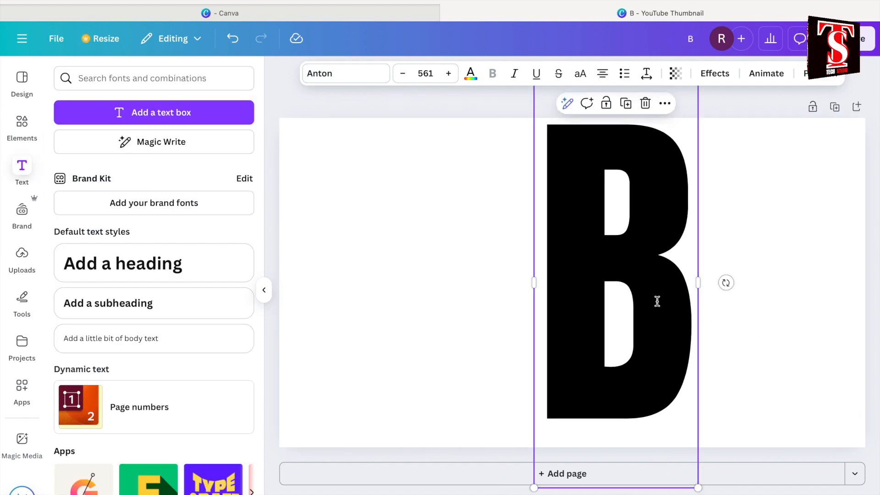
Shift the letter B slightly down and insert a black fade graphic from an elements search for "gradient black".
drag(657, 301, 661, 309)
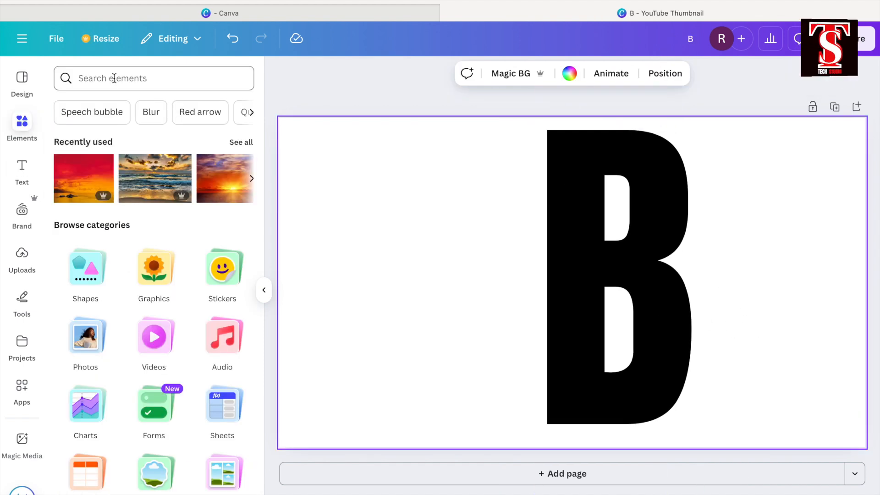
click(114, 79)
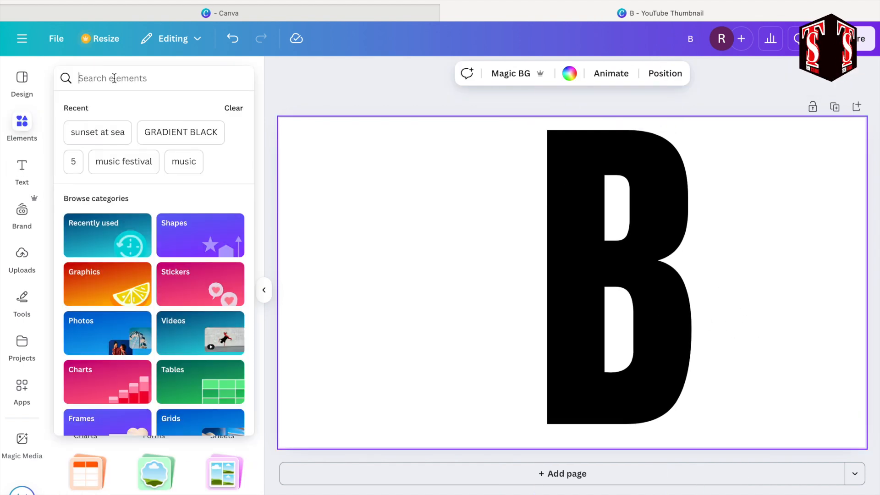
text(gradient black)
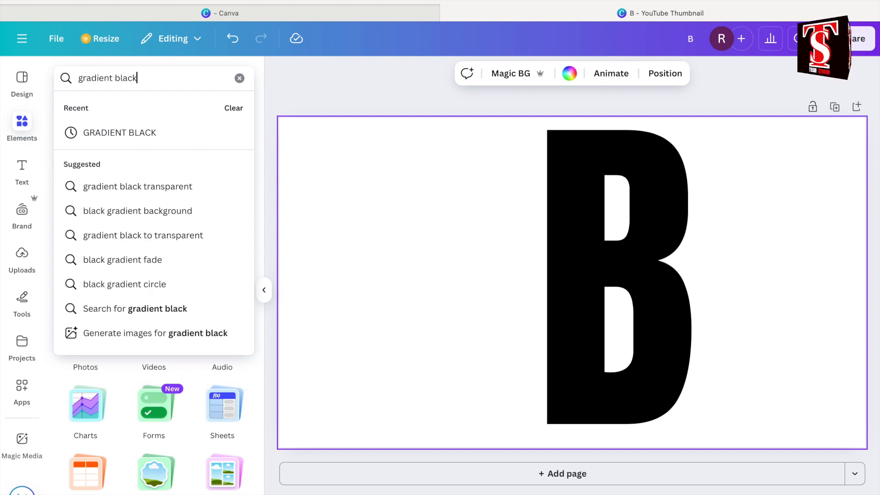
key(Return)
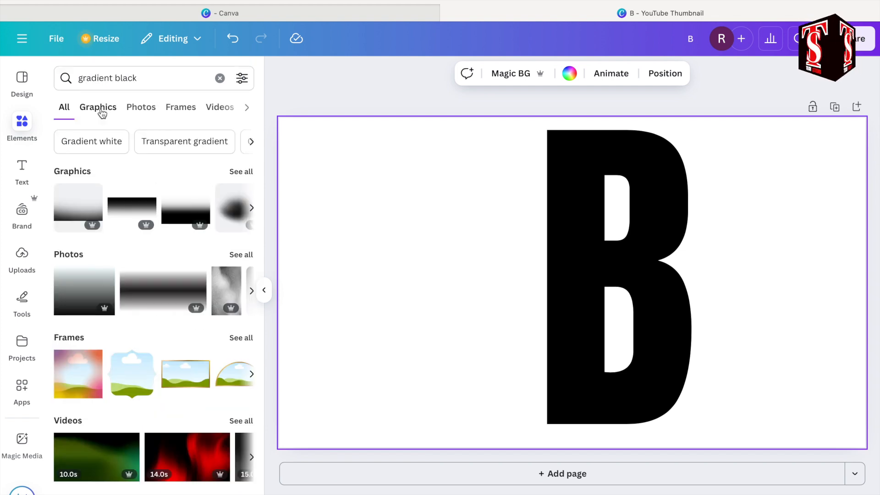
click(102, 113)
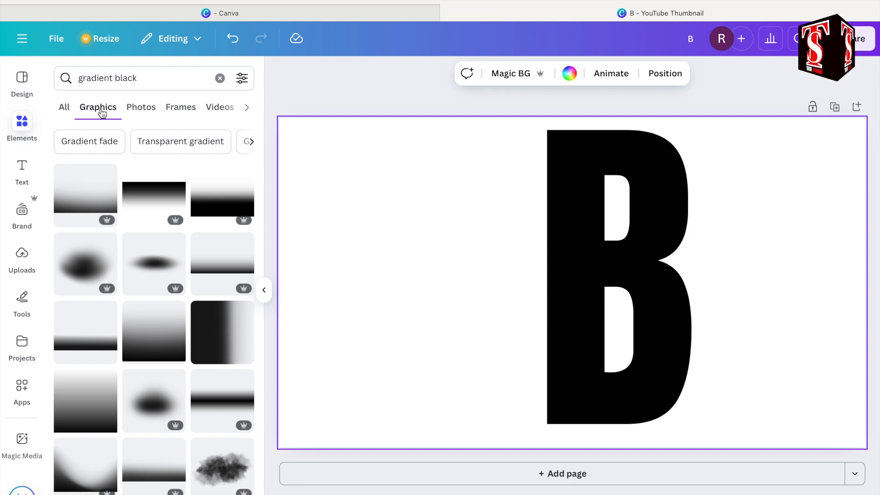
click(159, 198)
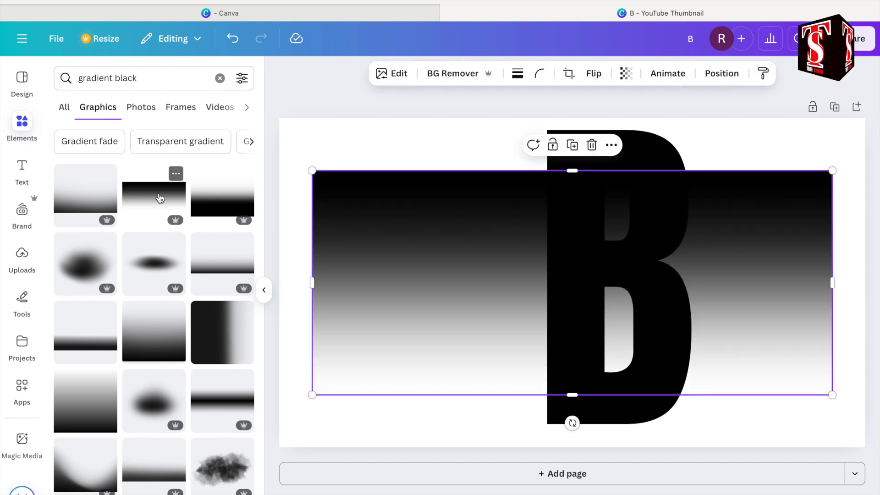
Rotate the gradient a quarter turn and scale it to about 646 × 279, with its dark side against the B's left edge.
drag(312, 170, 499, 250)
drag(664, 421, 487, 326)
drag(725, 297, 544, 228)
drag(413, 90, 444, 129)
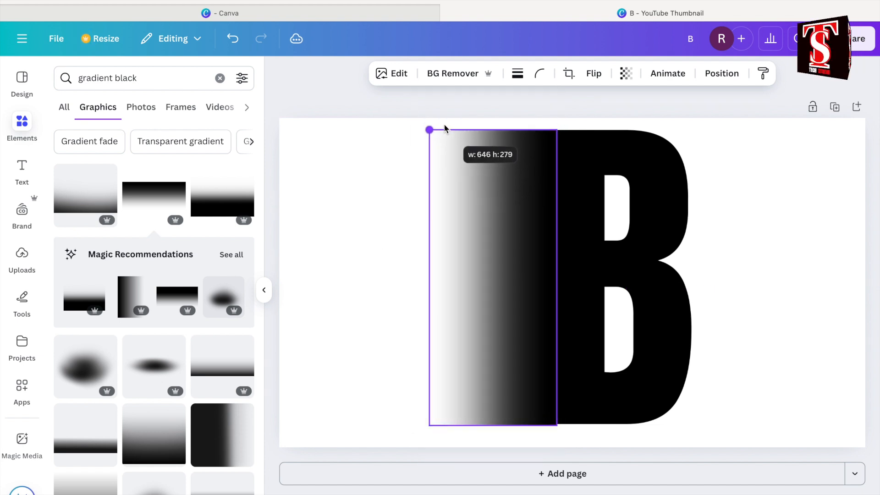
drag(444, 128, 444, 127)
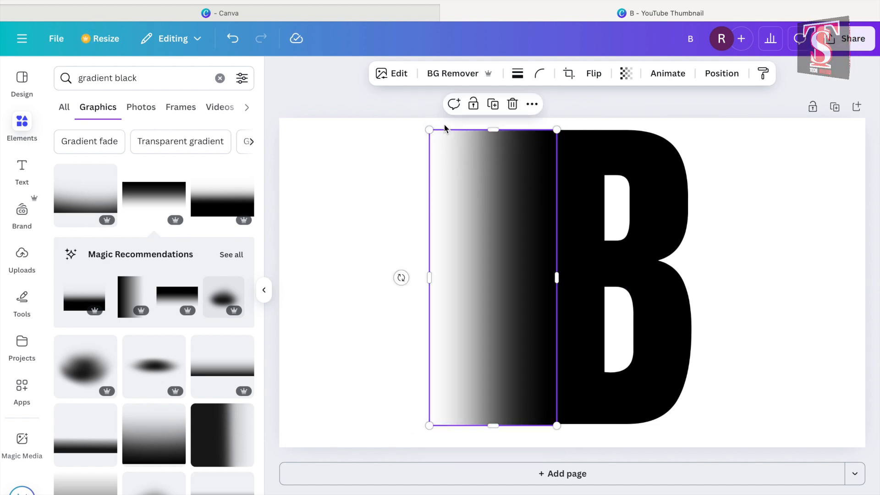
click(757, 238)
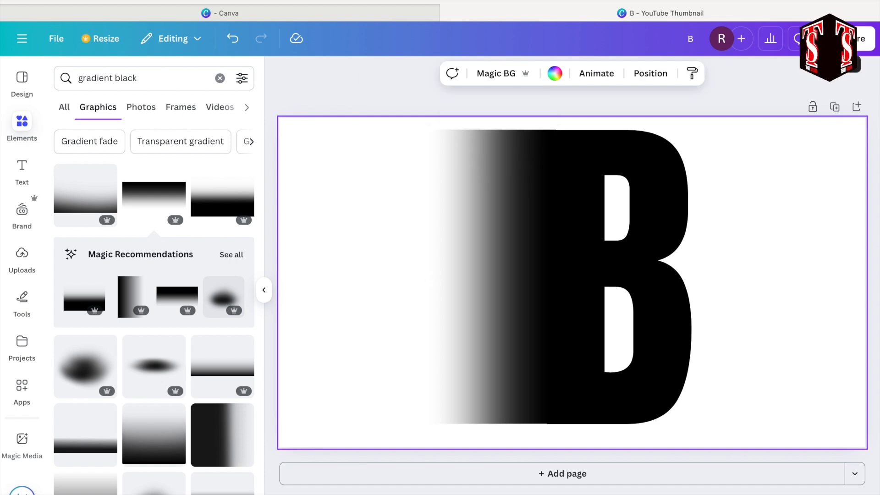
Download the design as a PNG at size 1, allowing downloads from canva.com.
click(852, 40)
click(659, 290)
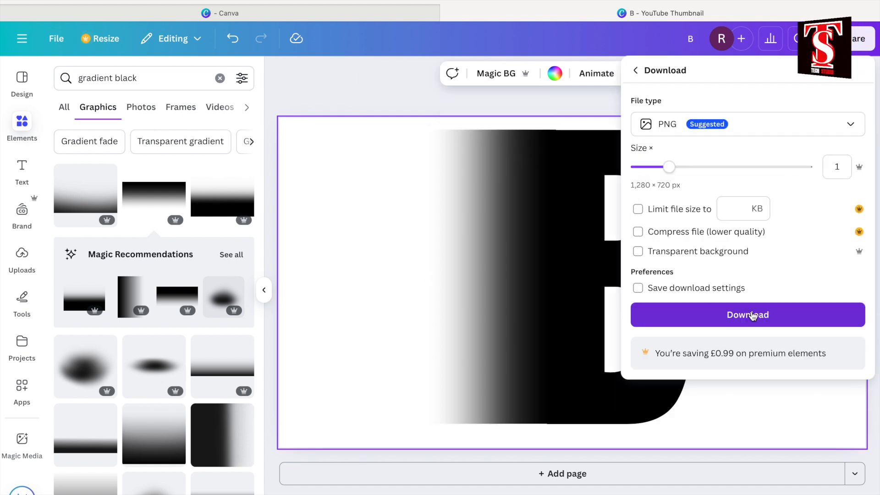
click(752, 315)
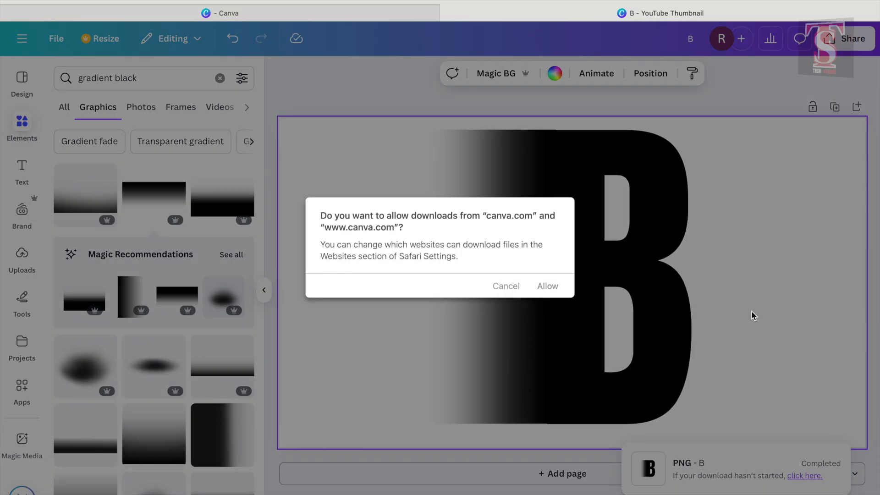
click(559, 285)
Delete the letter and gradient from the page and upload B.png from the Downloads folder.
drag(351, 267, 778, 357)
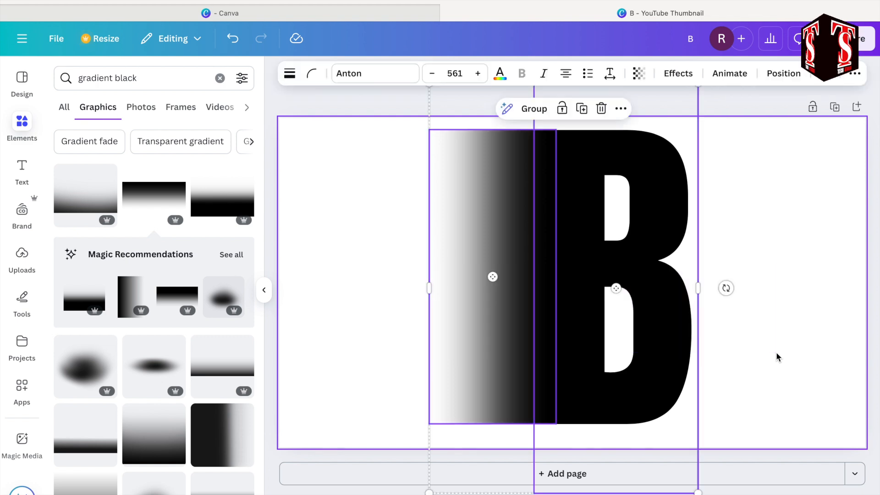
click(602, 109)
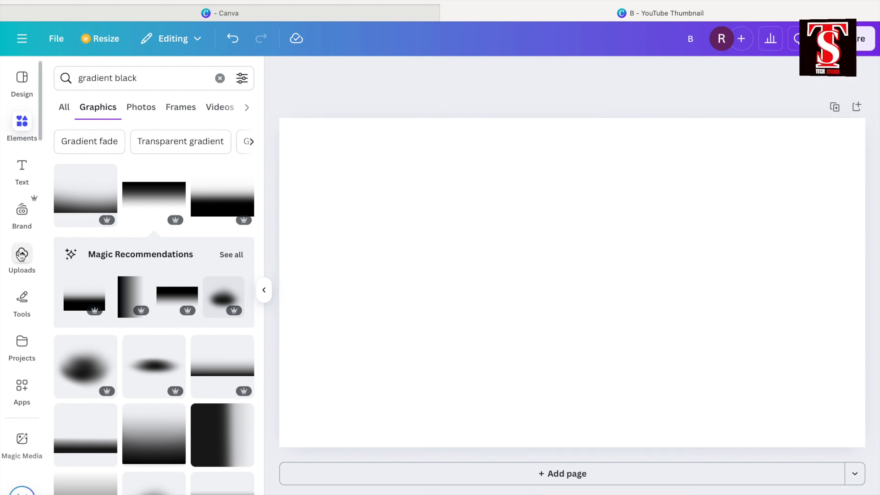
click(22, 255)
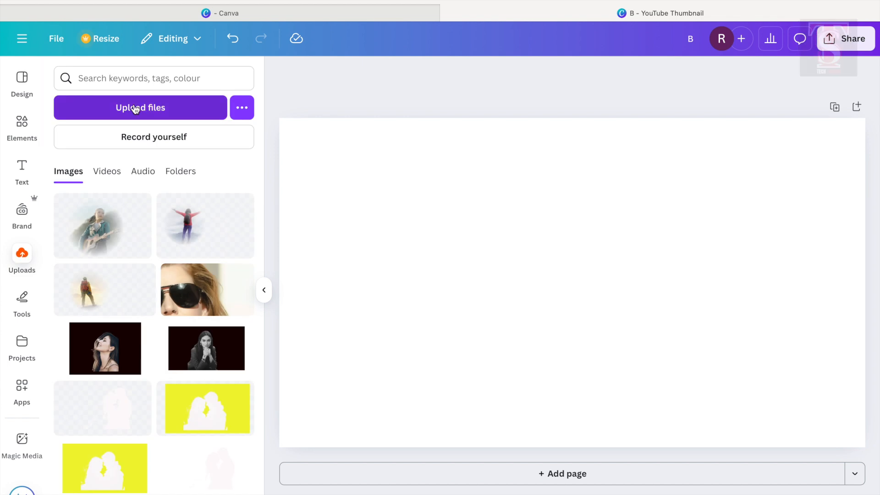
click(136, 109)
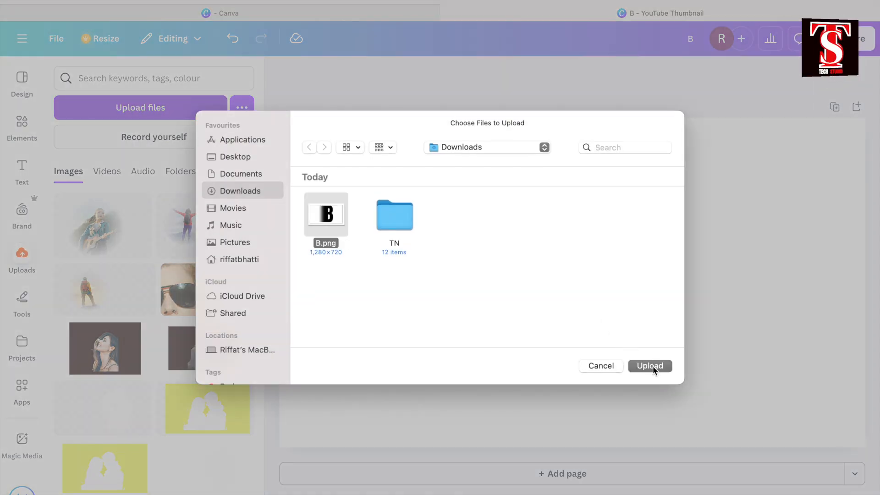
click(649, 366)
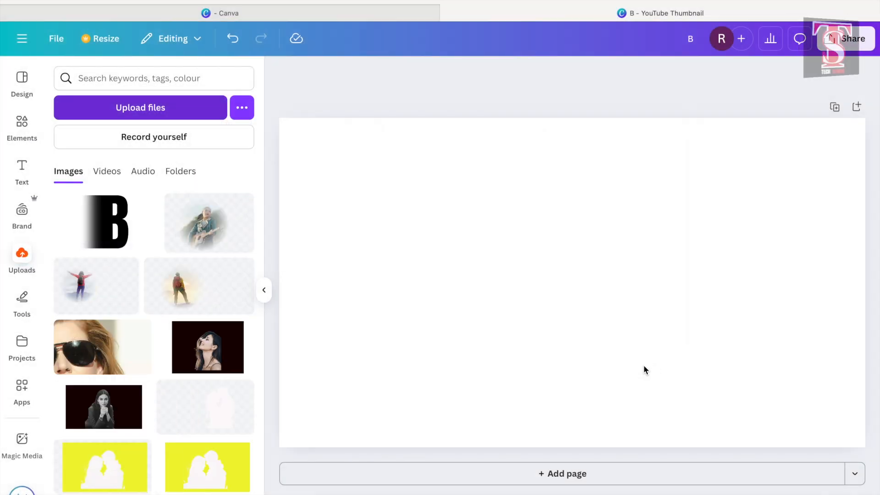
Place the uploaded B image on the page and enlarge it to fill the whole canvas.
click(108, 224)
drag(548, 293, 460, 248)
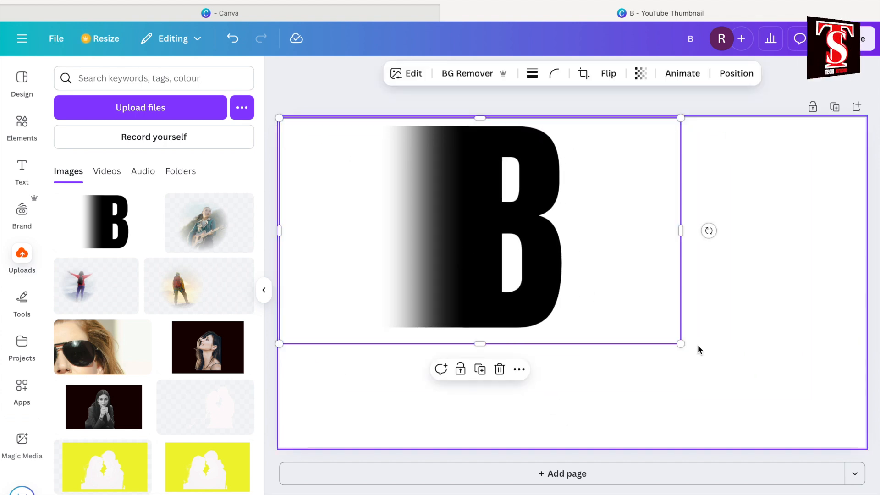
drag(681, 344, 865, 447)
Crop the B image to its gradient part, duplicate it, and crop the full-width copy to the letter part, slightly overlapping the first.
drag(865, 283, 548, 276)
click(413, 475)
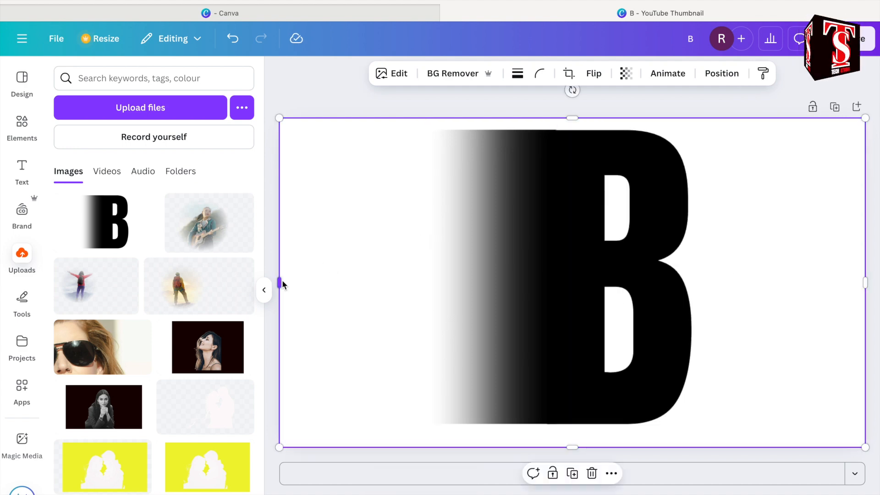
drag(281, 280, 534, 289)
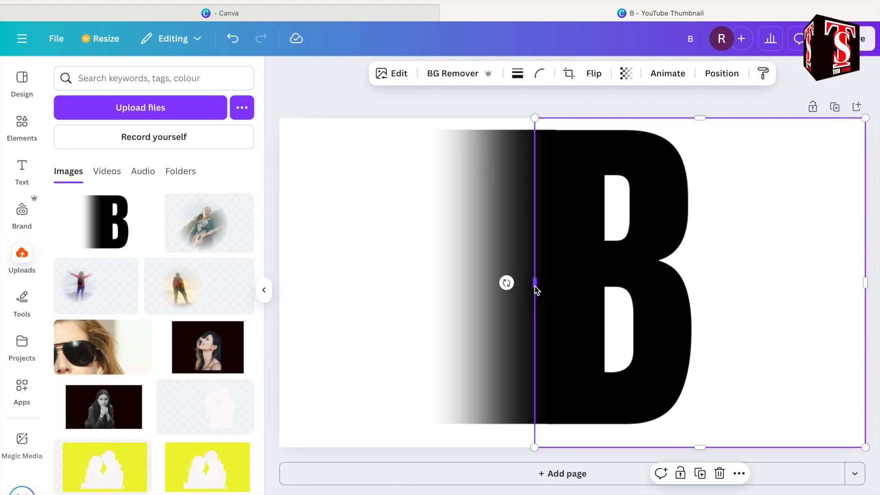
Apply the Slice app's Minced effect to the gradient half with offset 0.16, count 27 and position 0, and save it.
click(464, 328)
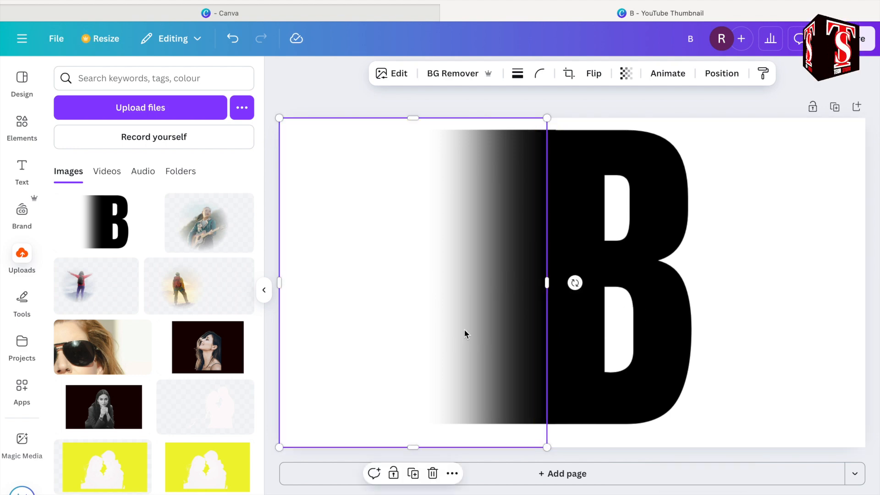
click(397, 73)
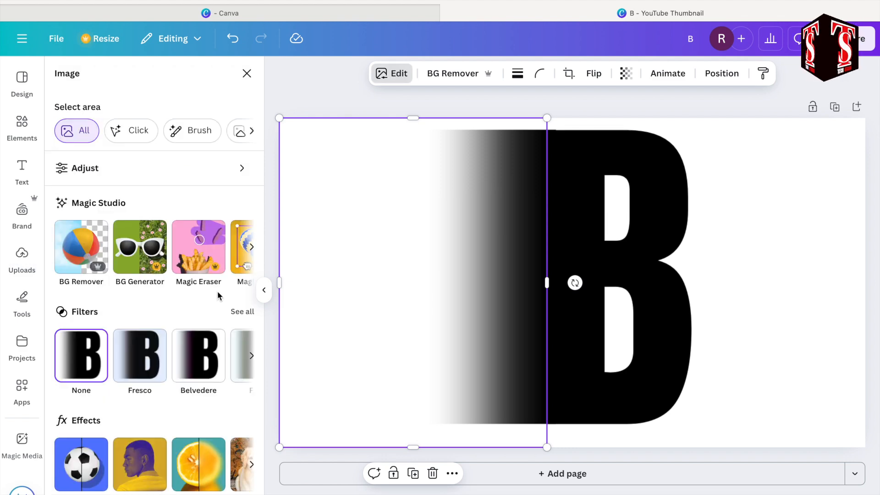
scroll(219, 296, down, 3)
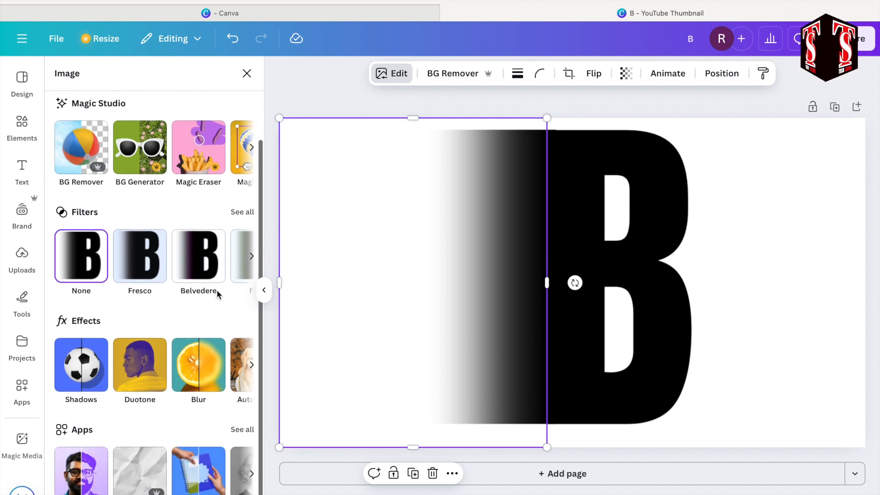
click(247, 433)
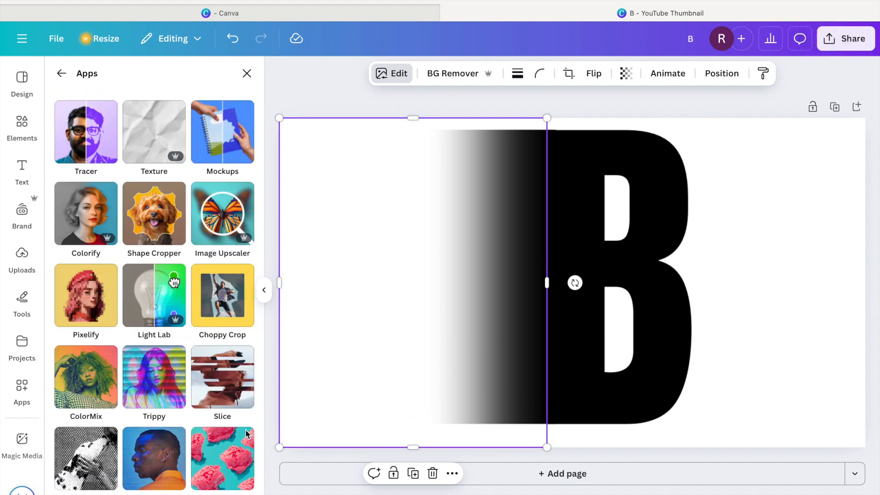
click(228, 376)
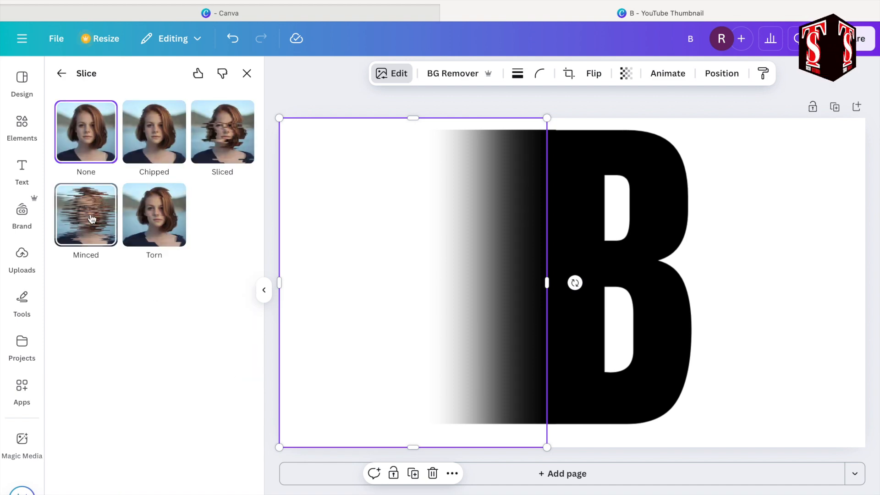
click(91, 219)
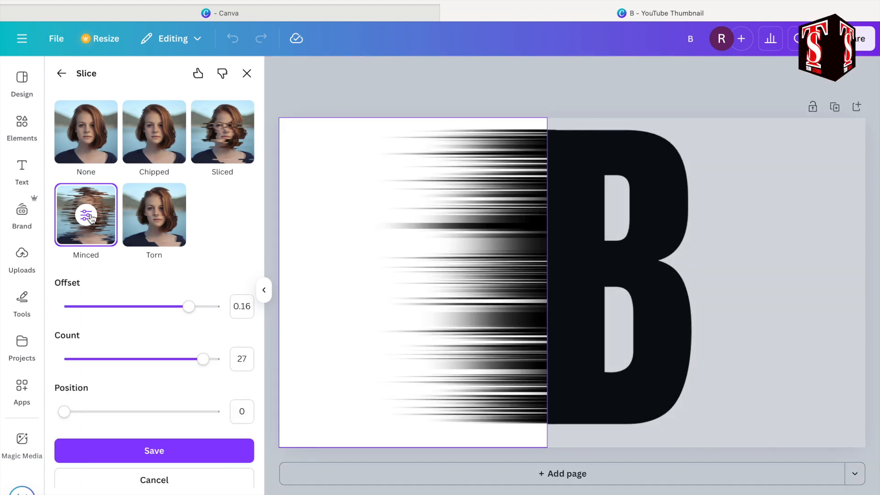
click(155, 452)
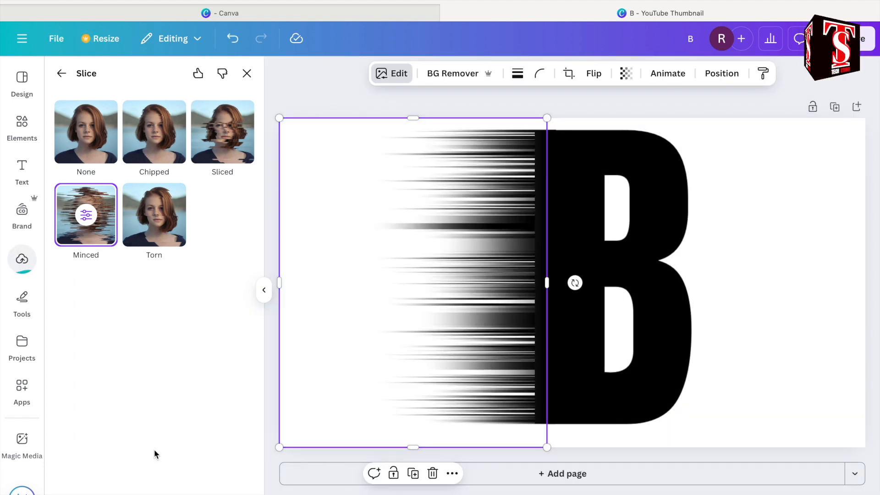
Download the sliced B design as a PNG at size 1.
click(862, 38)
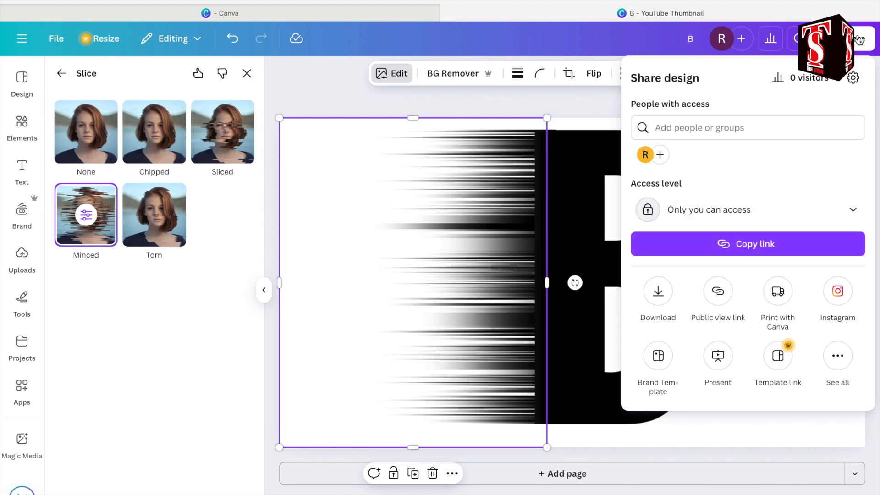
click(659, 295)
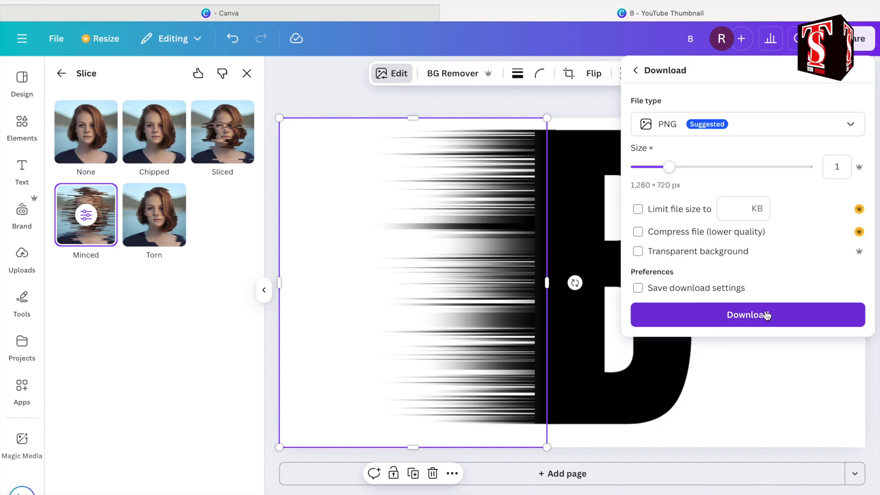
click(767, 316)
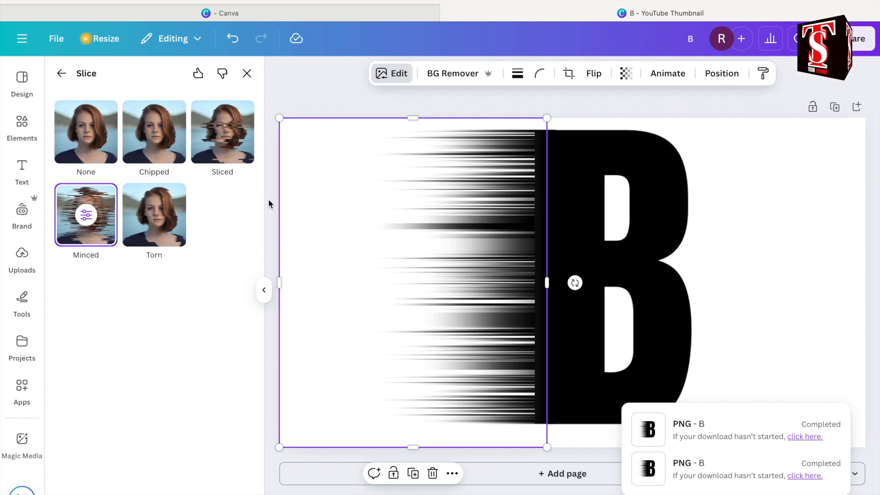
Delete both image halves from the page and upload B-2.png from the Downloads folder.
drag(268, 199, 829, 358)
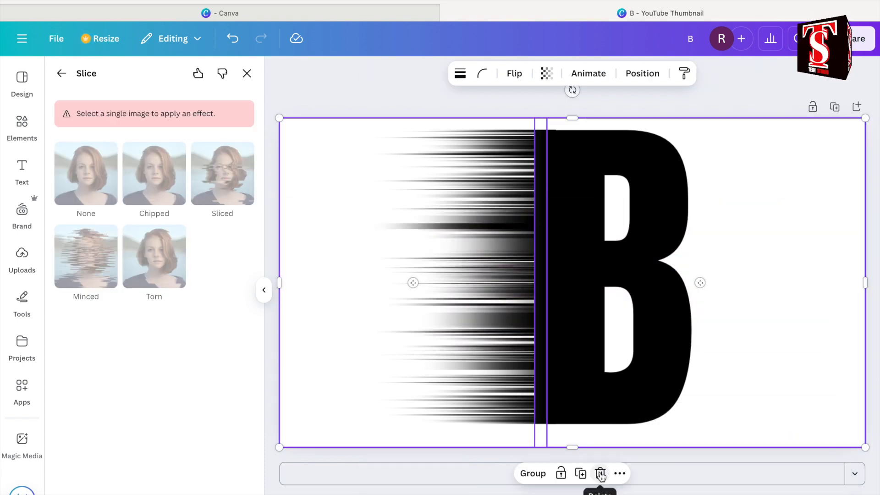
click(601, 474)
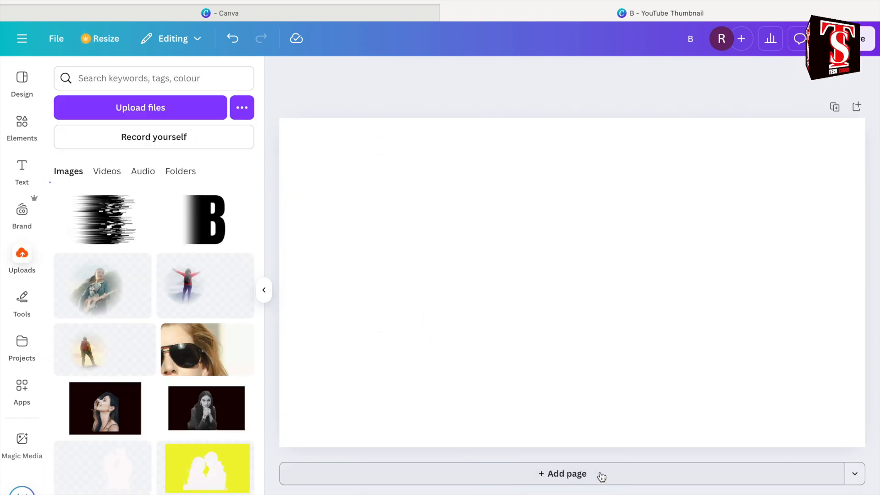
click(22, 256)
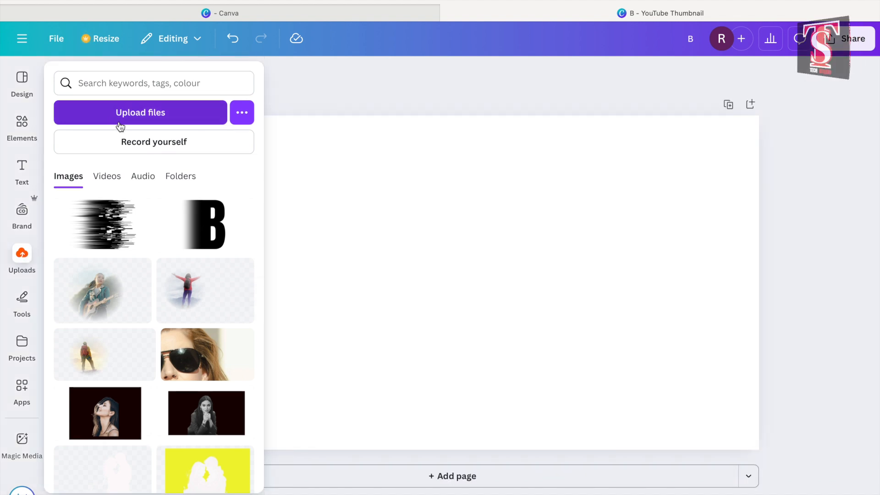
click(136, 119)
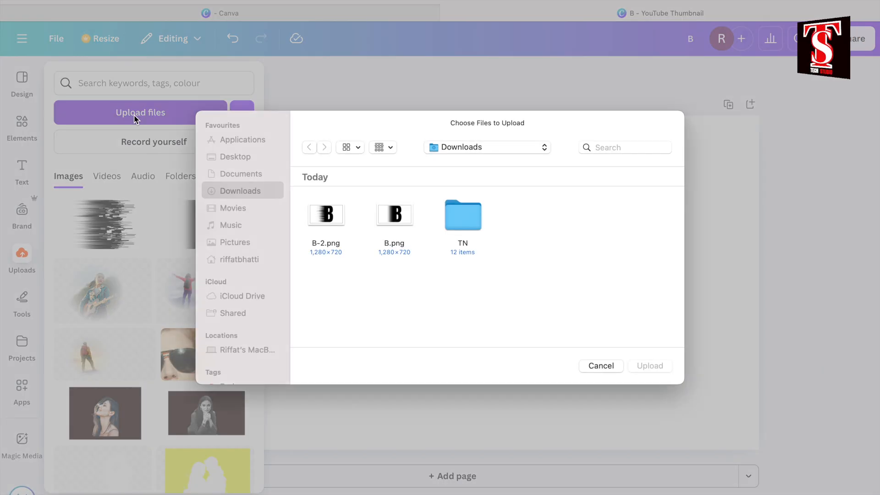
click(329, 217)
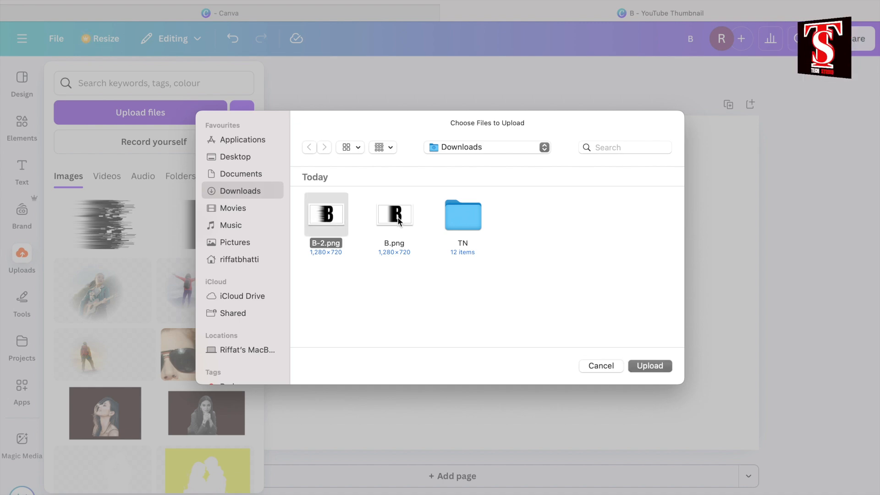
click(646, 366)
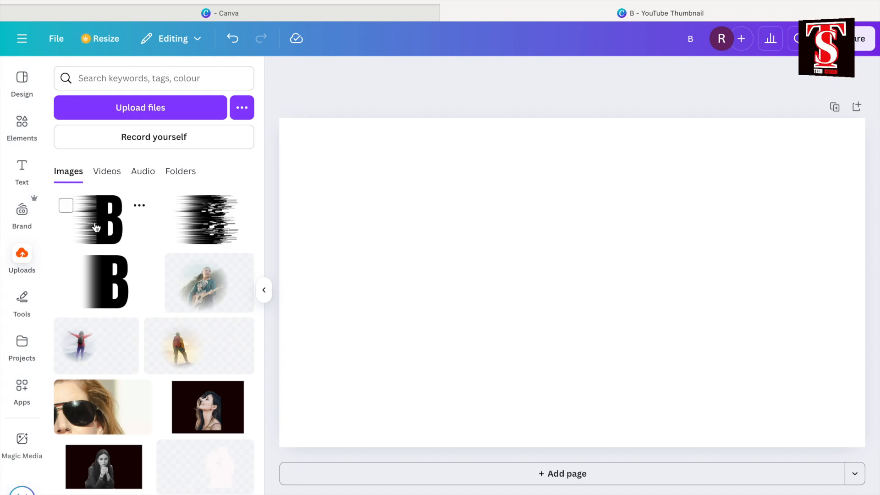
Place the uploaded B image with speed streaks on the page and enlarge it to cover the full page.
click(96, 227)
drag(594, 267, 504, 211)
drag(681, 344, 862, 445)
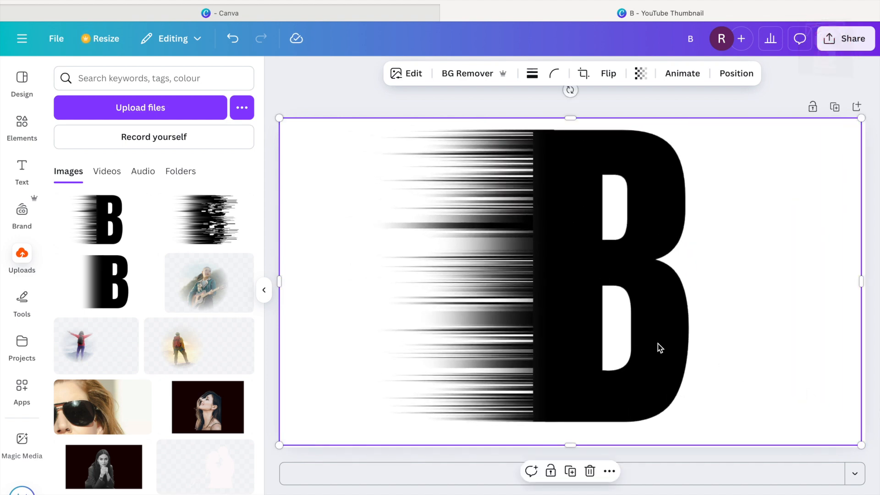
drag(659, 345, 664, 353)
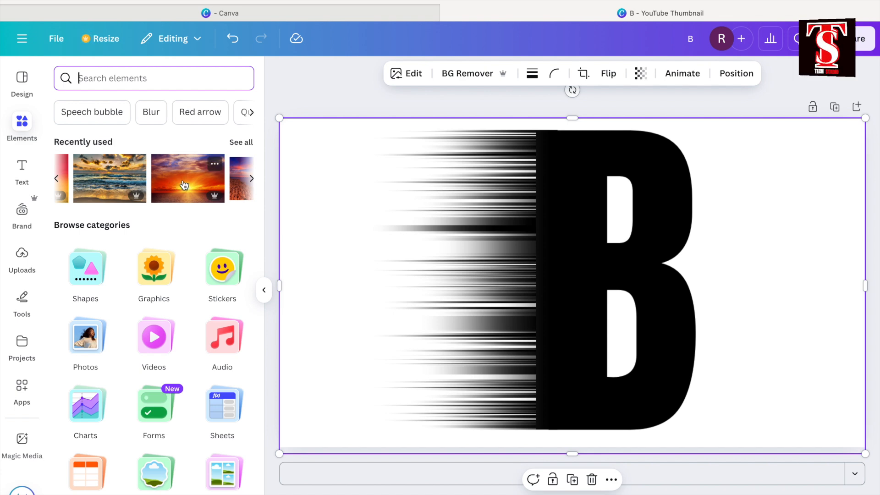
Add the recently used orange sunset-over-sea photo to the page and open the Blend Image app.
click(184, 186)
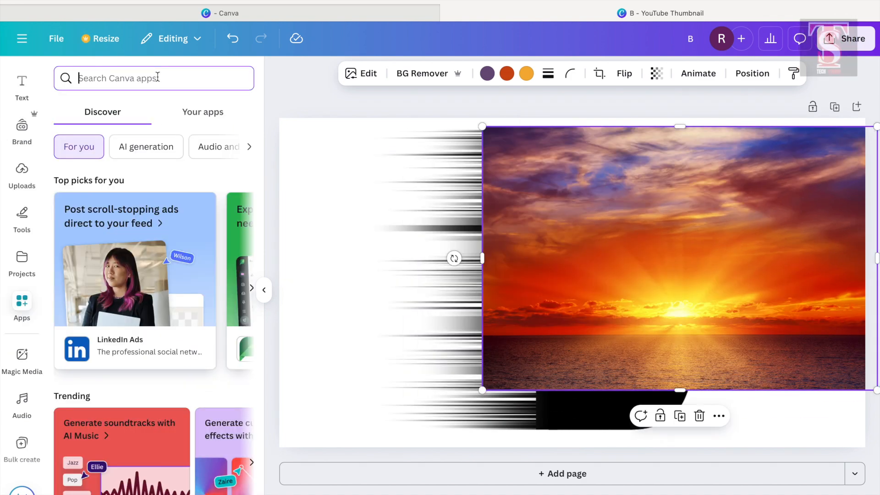
text(blend)
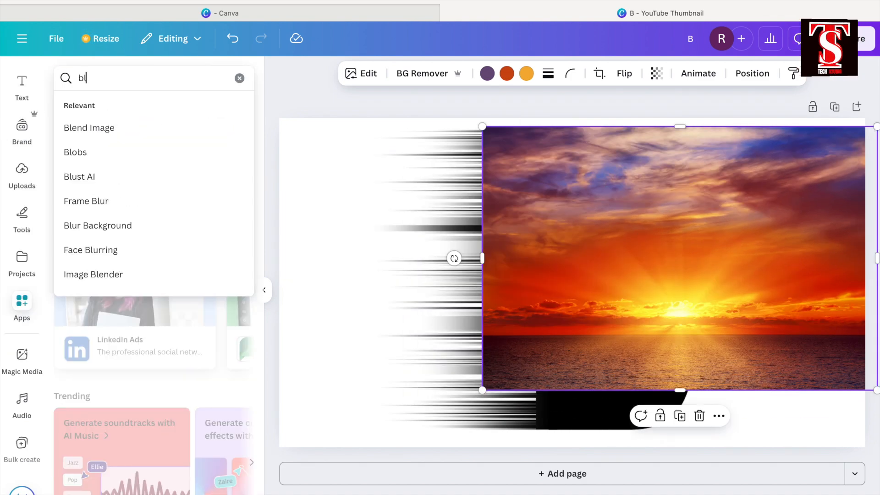
click(127, 130)
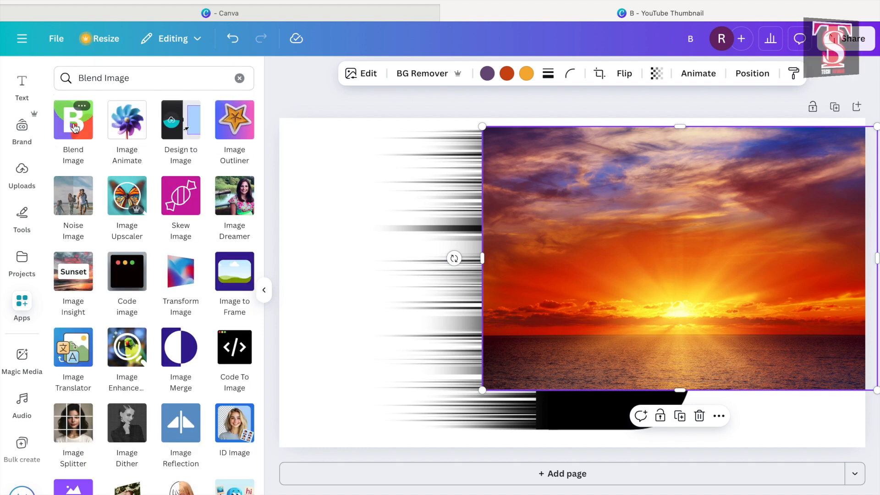
click(75, 127)
Assign the streaked B image as the blend's top layer and the sunset photo as its bottom layer.
click(415, 274)
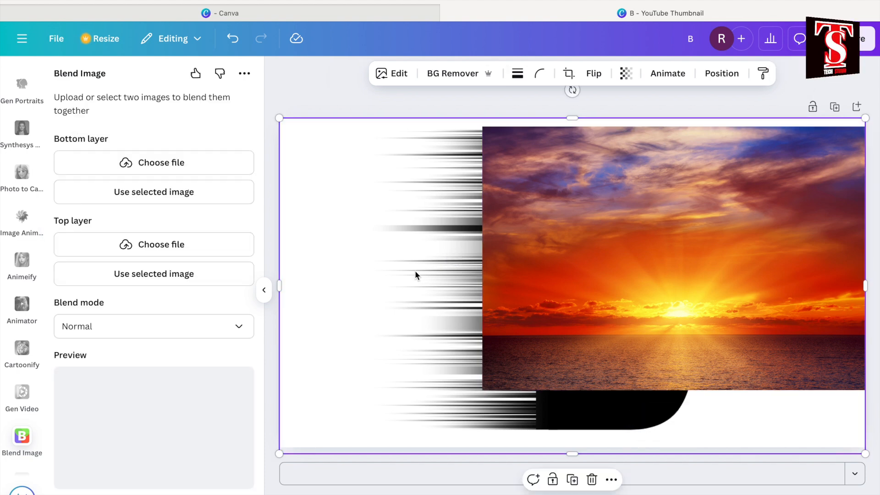
click(176, 278)
click(666, 280)
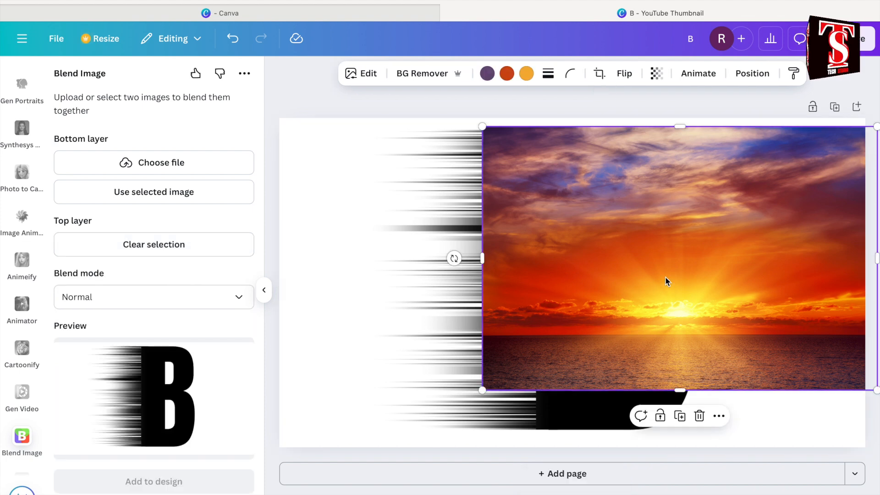
click(192, 193)
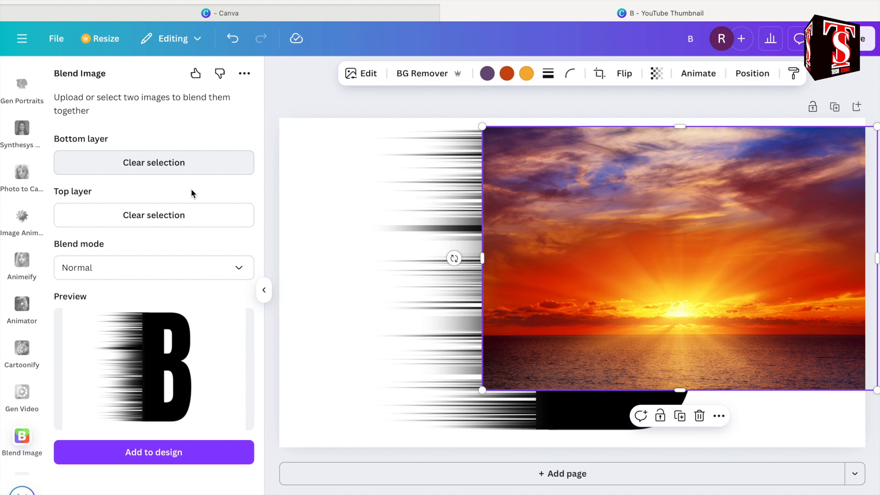
Blend the two layers in Screen mode, add the result to the design and move it to the page's upper-left corner.
click(239, 270)
scroll(114, 381, down, 2)
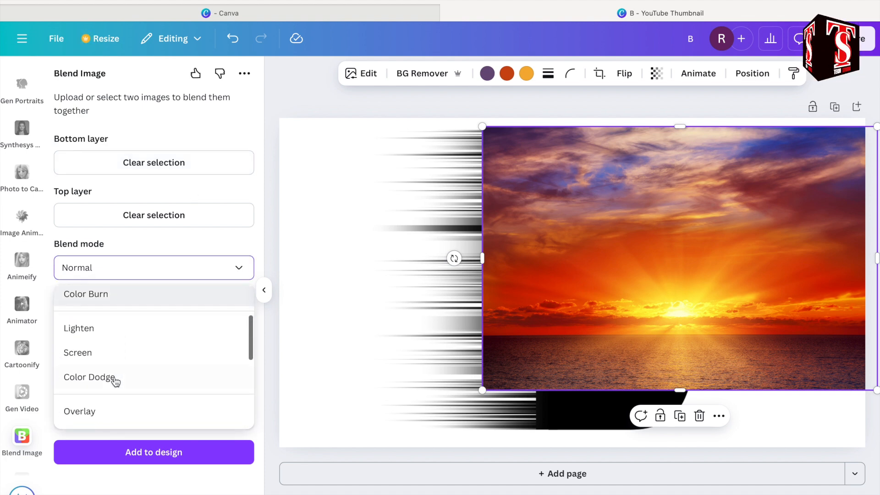
click(95, 358)
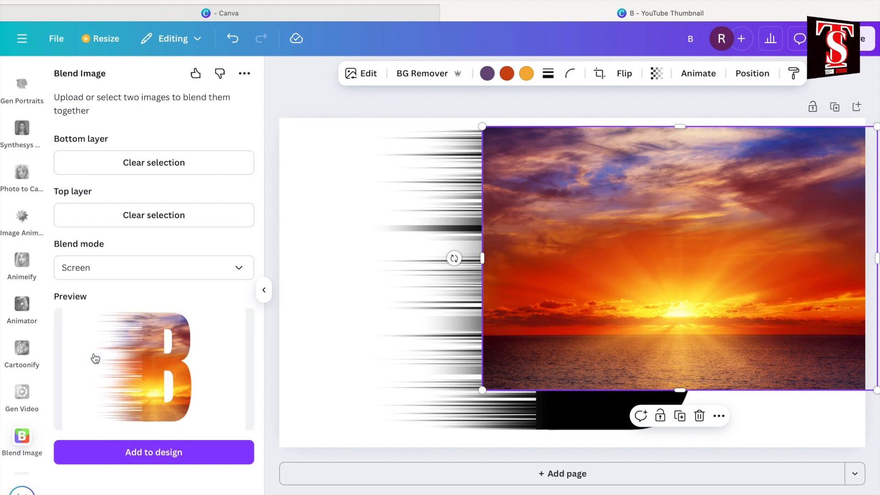
click(157, 454)
drag(556, 274, 379, 188)
Delete the sunset photo and the full-page black B image, keeping only the blended B on the page.
click(753, 279)
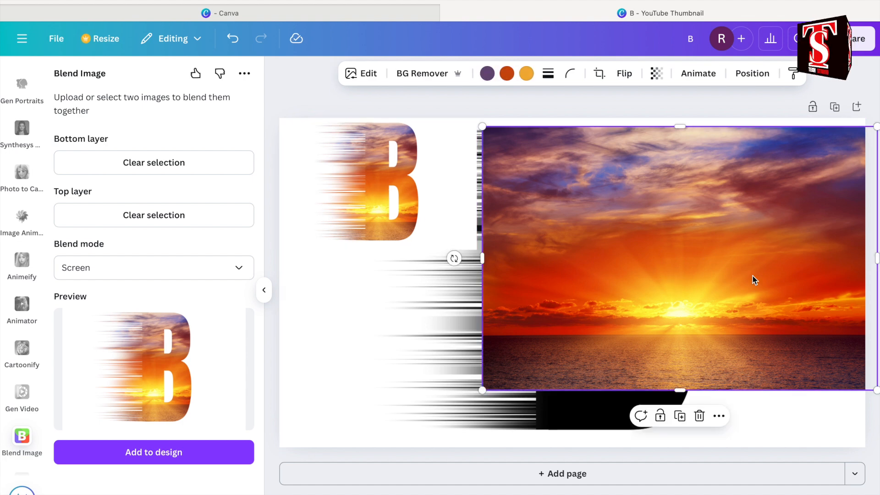
click(700, 416)
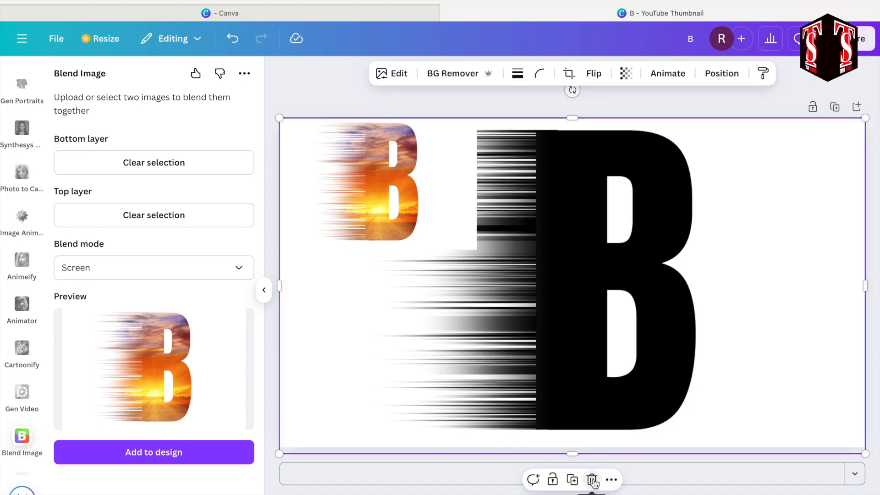
click(593, 480)
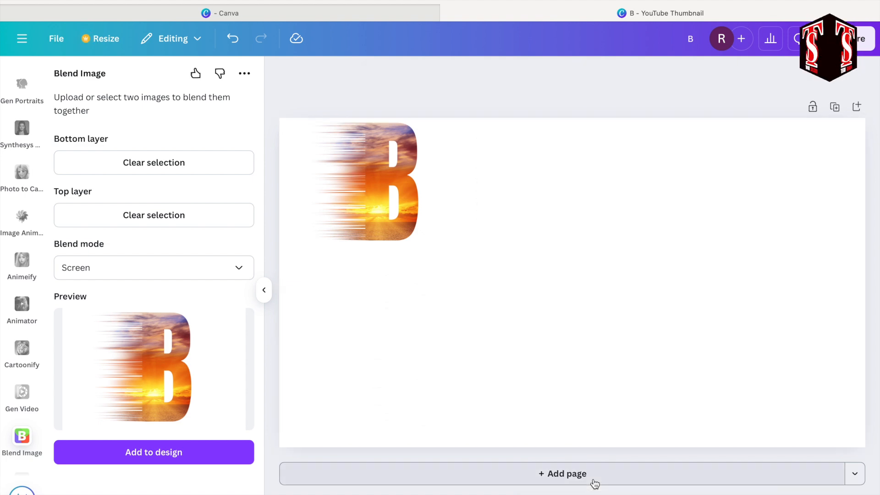
Enlarge the sunset-filled B image to the full page height, about 1,127 wide by 720 high.
click(412, 206)
drag(477, 250, 758, 369)
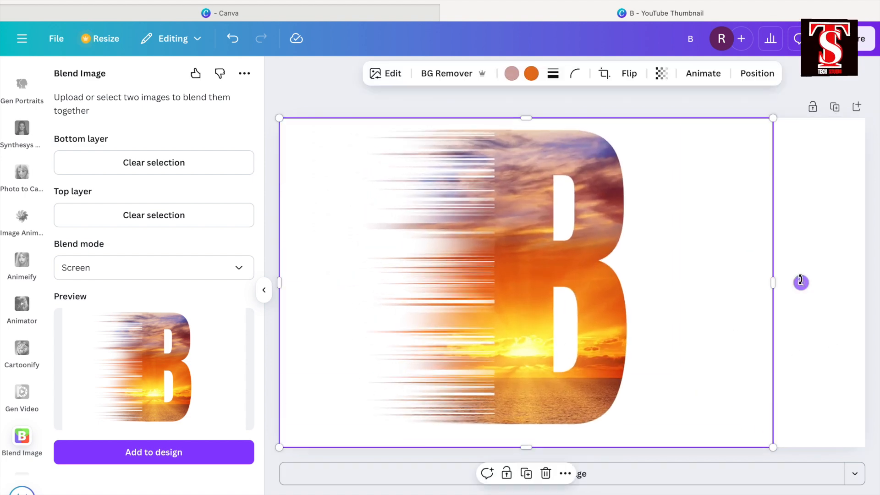
drag(774, 283, 796, 281)
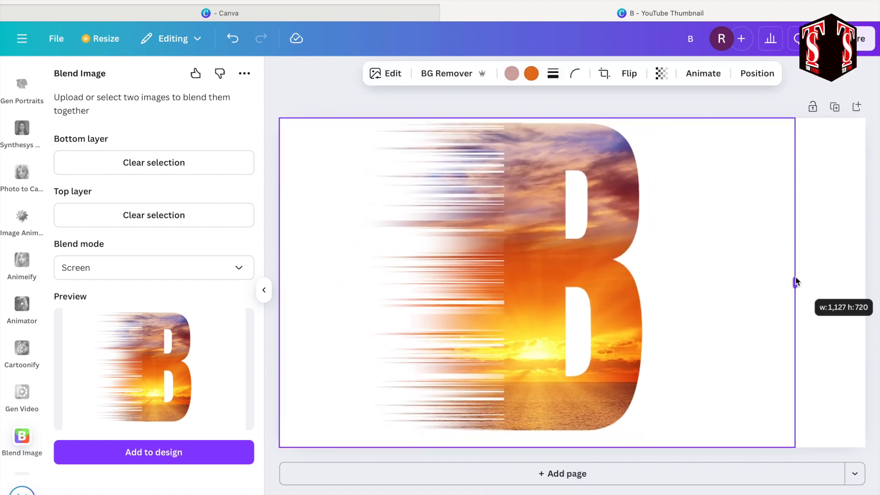
Colour the page background with the Brand Kit's near-black and remove the background of the sunset-filled B image.
click(828, 238)
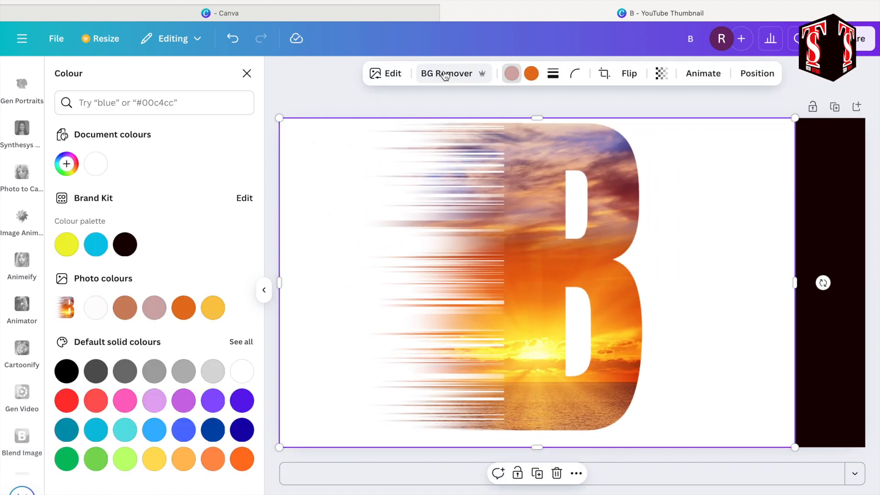
click(445, 73)
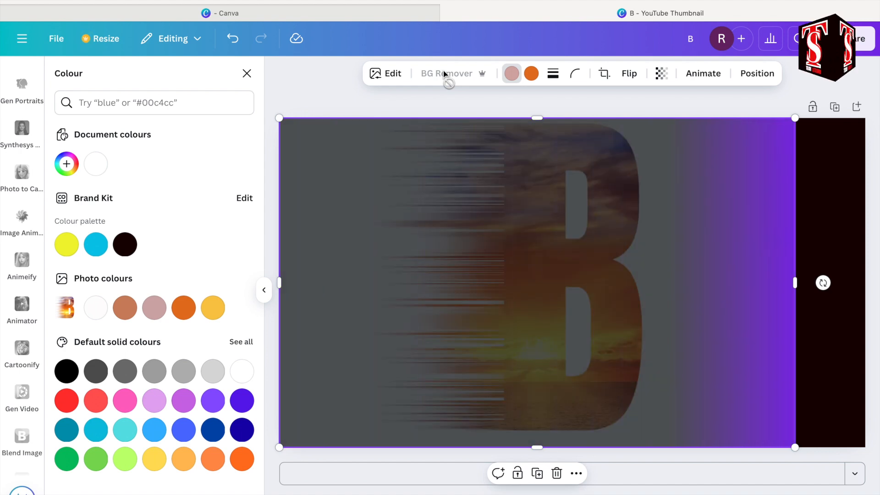